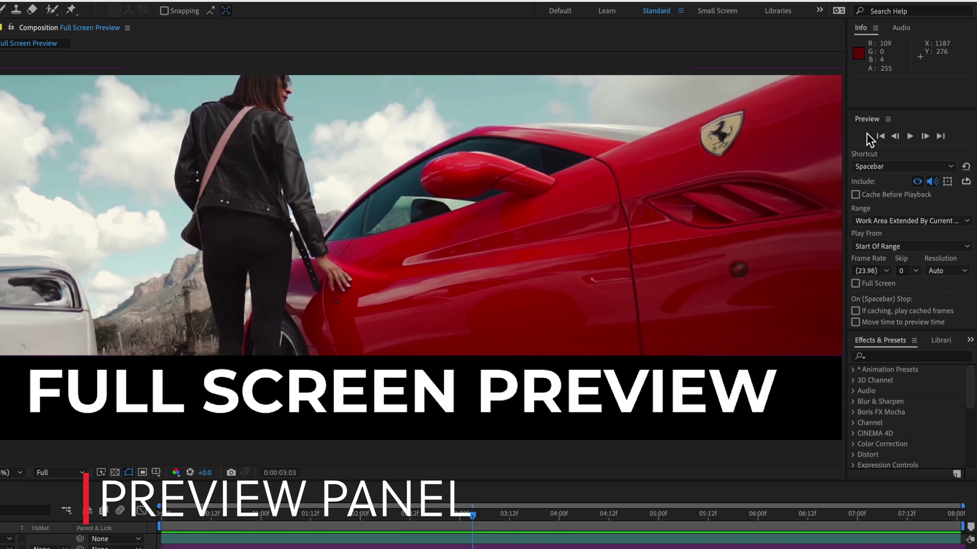
Step: Tick Full Screen and Move time to preview time in the Preview panel, then start playback
{"action": "left_click", "coordinate": [866, 132]}
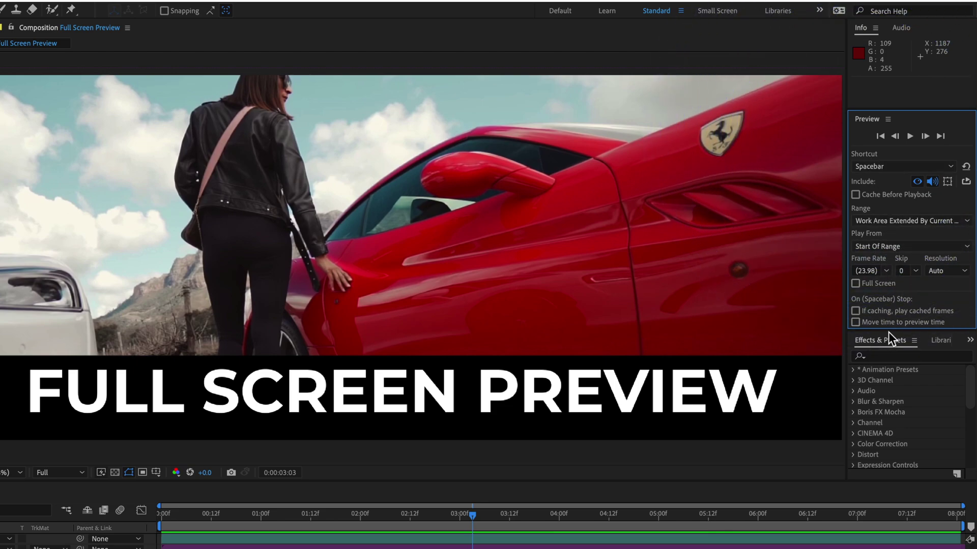
{"action": "left_click_drag", "start_coordinate": [888, 332], "coordinate": [908, 385]}
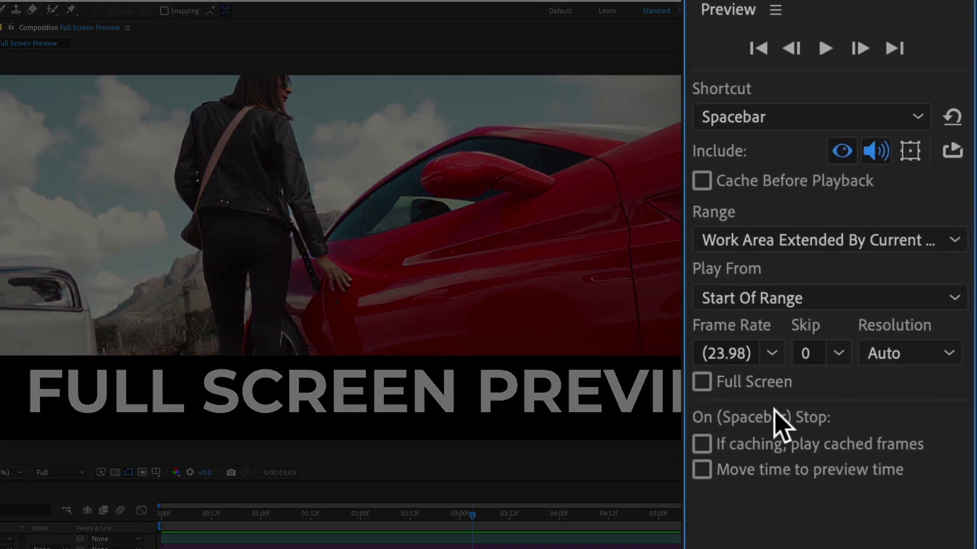
{"action": "left_click", "coordinate": [702, 386]}
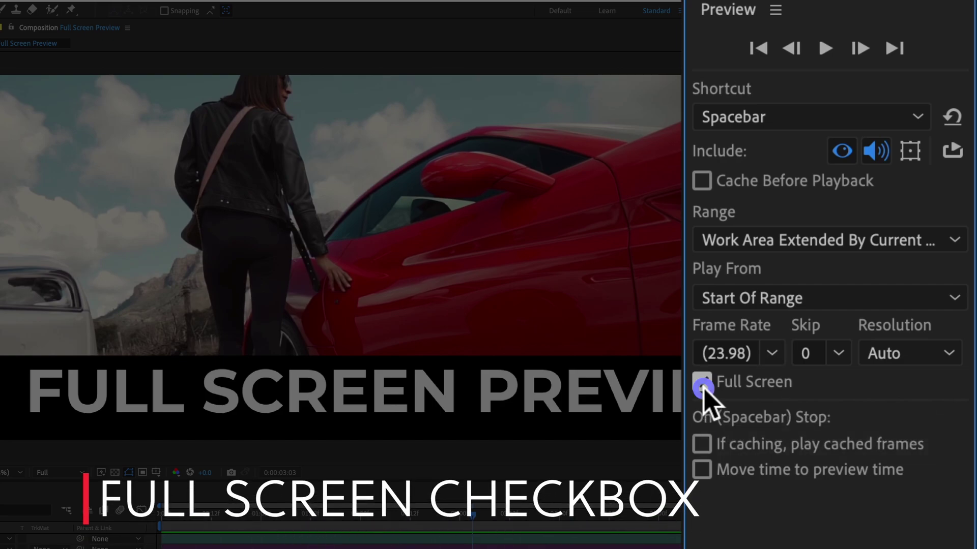
{"action": "left_click", "coordinate": [701, 476]}
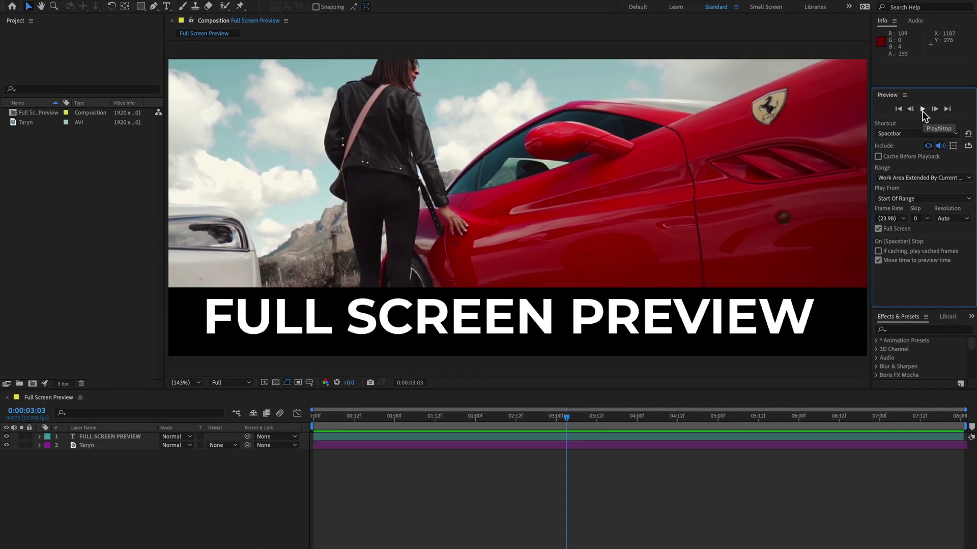
{"action": "left_click", "coordinate": [921, 109]}
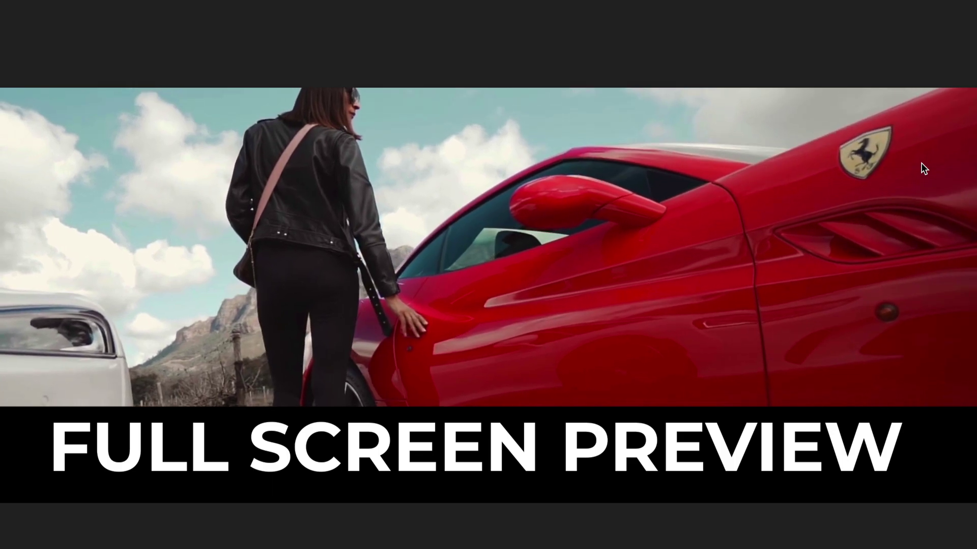
Step: Stop the full-screen preview and close the Preview panel from its panel menu
{"action": "key", "text": "space"}
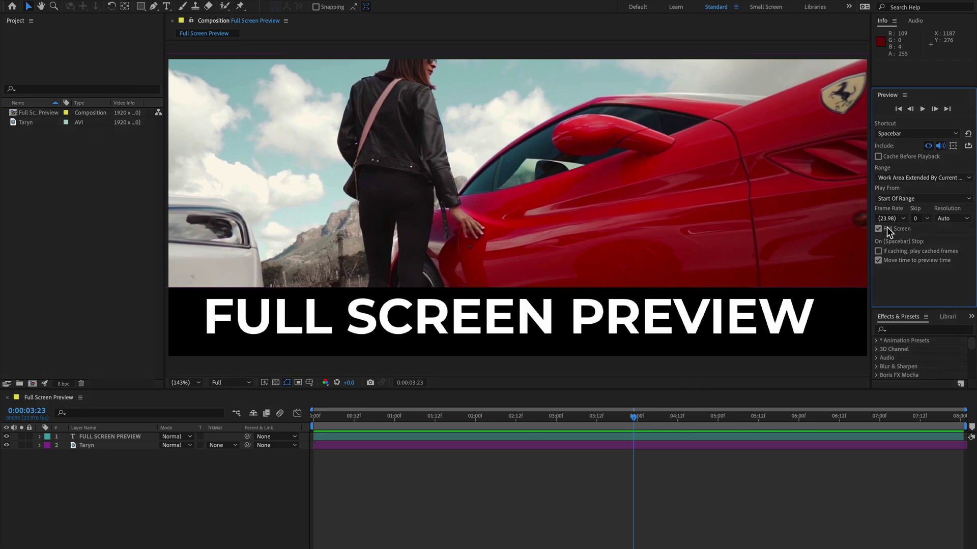
{"action": "left_click", "coordinate": [904, 95]}
{"action": "left_click", "coordinate": [871, 108]}
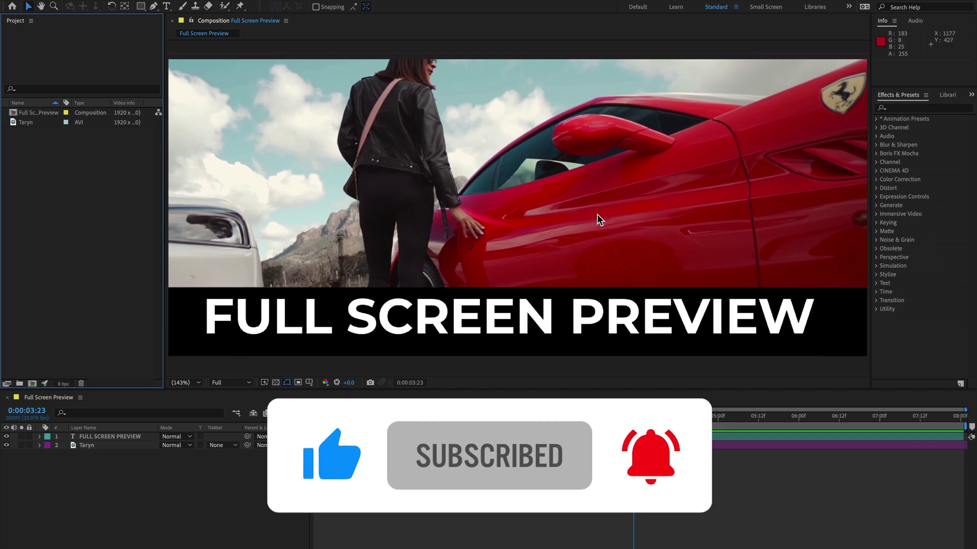
Step: Reopen the Preview panel from the Window menu
{"action": "left_click", "coordinate": [319, 1]}
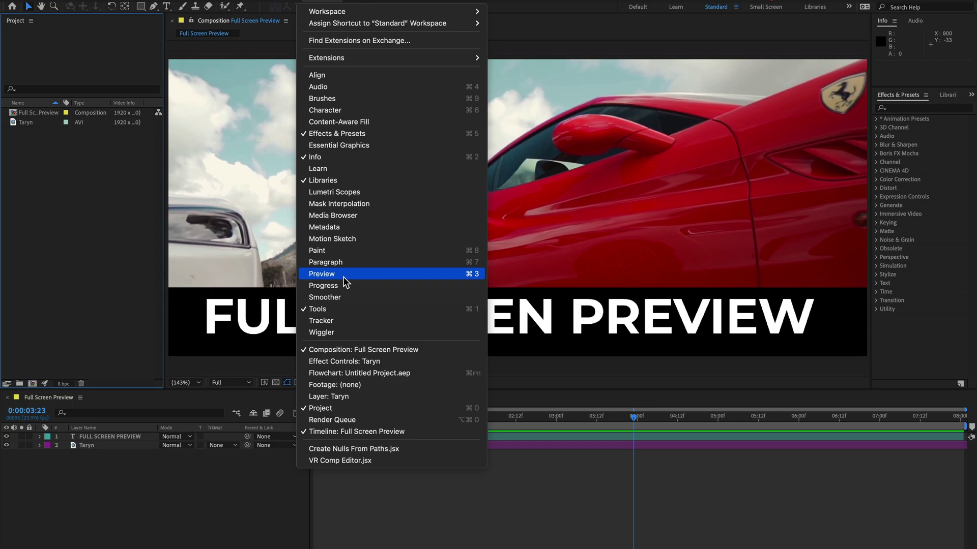
{"action": "left_click", "coordinate": [344, 278]}
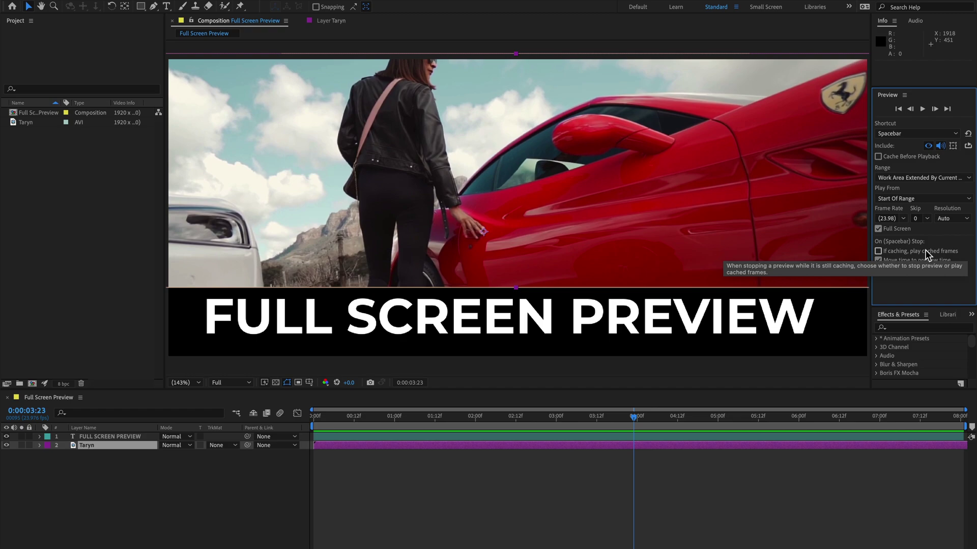
Step: Untick Full Screen and Move time to preview time, then activate the Composition viewer
{"action": "left_click", "coordinate": [878, 229]}
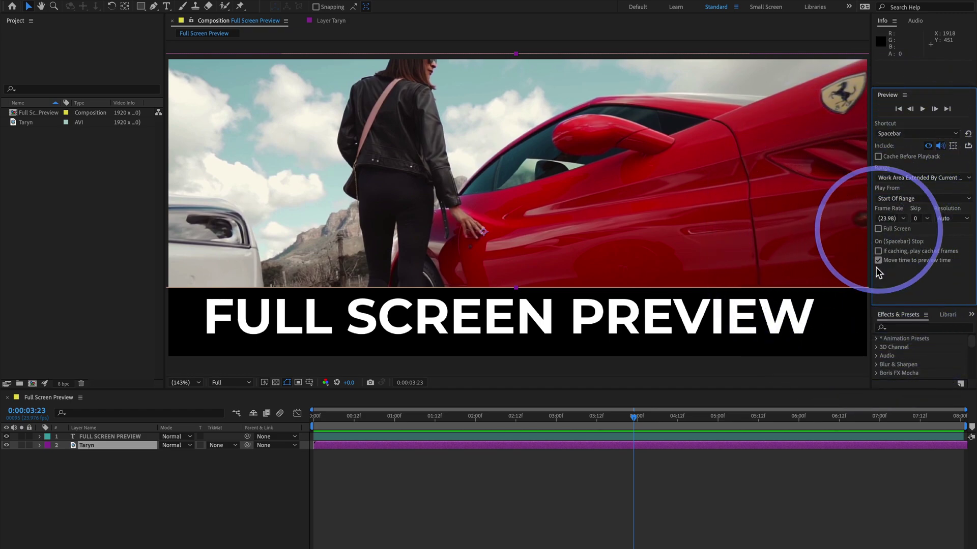
{"action": "left_click", "coordinate": [878, 262]}
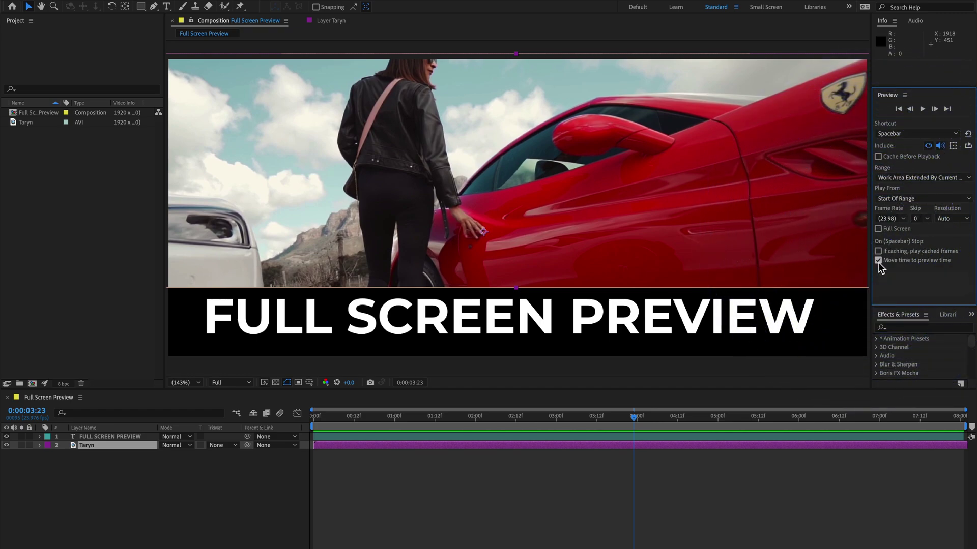
{"action": "left_click", "coordinate": [716, 202]}
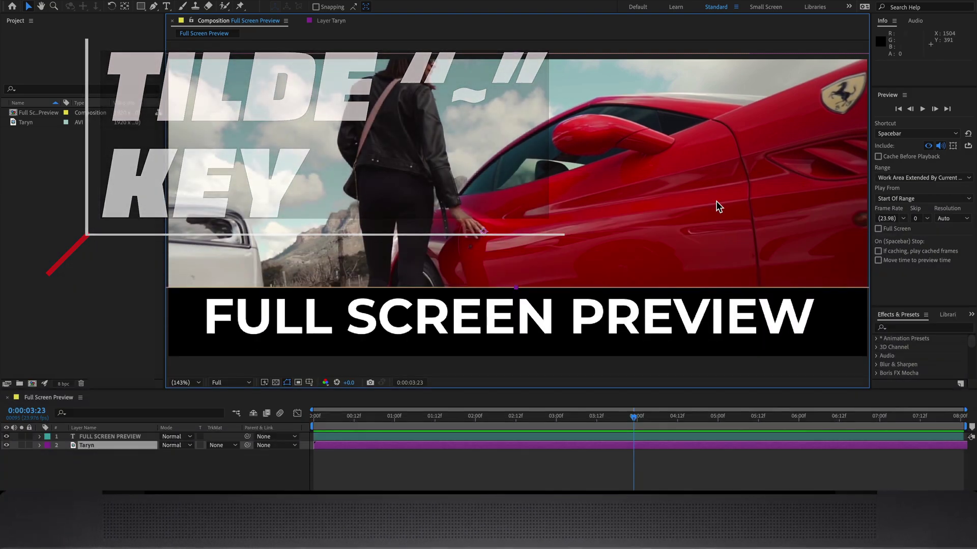
Step: Play the composition twice with the viewer maximized via tilde, restoring the normal layout each time
{"action": "key", "text": "grave"}
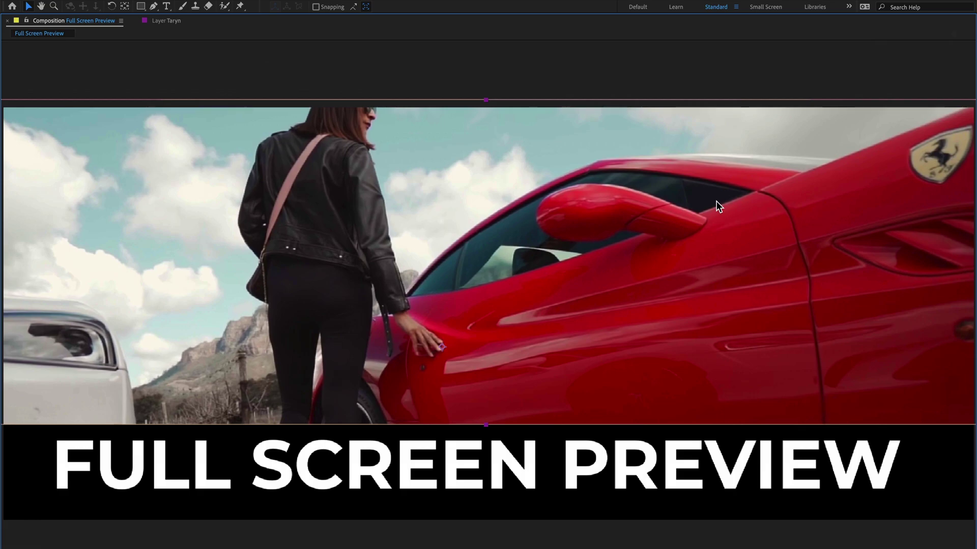
{"action": "key", "text": "space"}
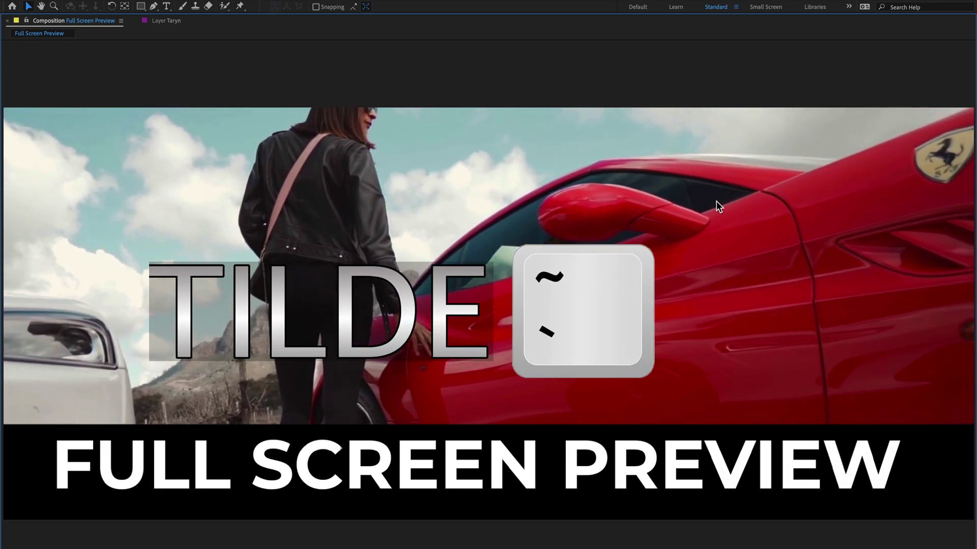
{"action": "key", "text": "grave"}
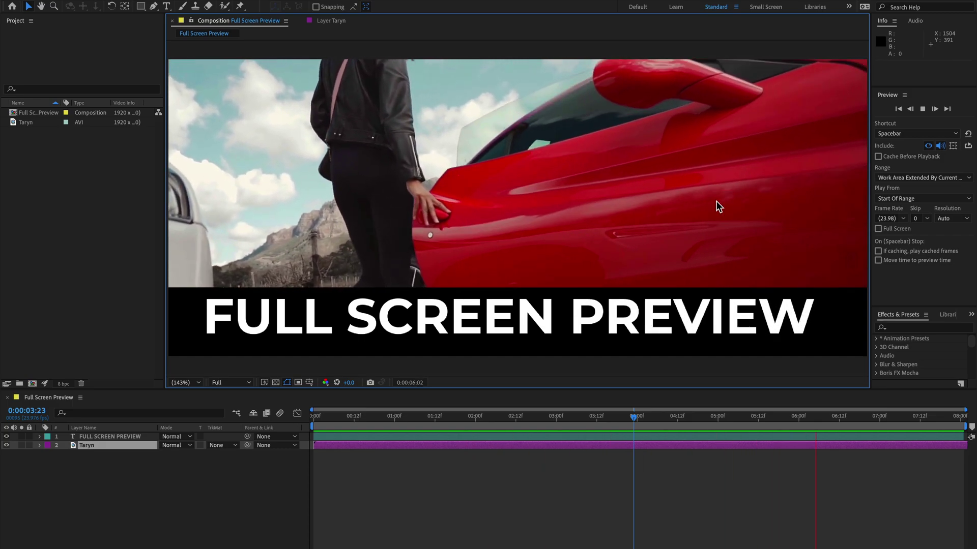
{"action": "key", "text": "space"}
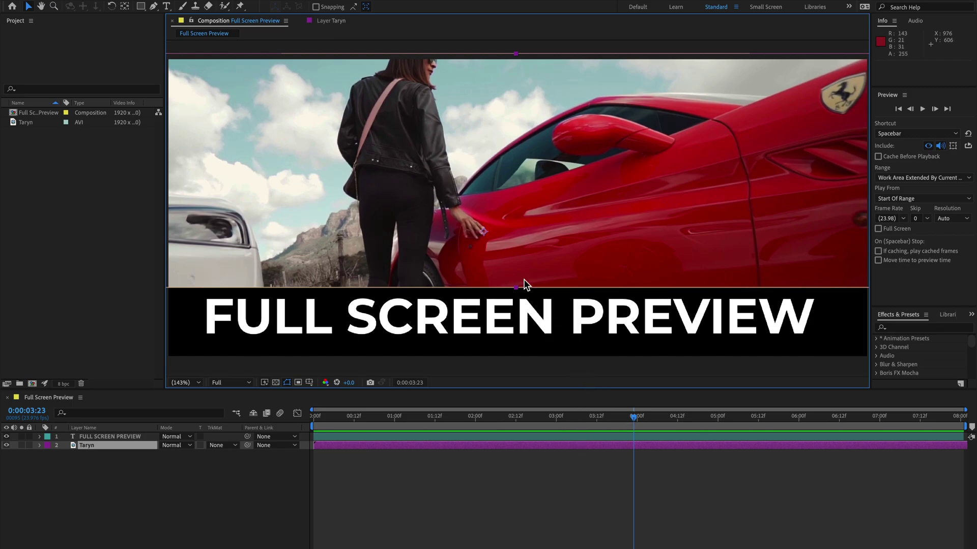
{"action": "key", "text": "grave"}
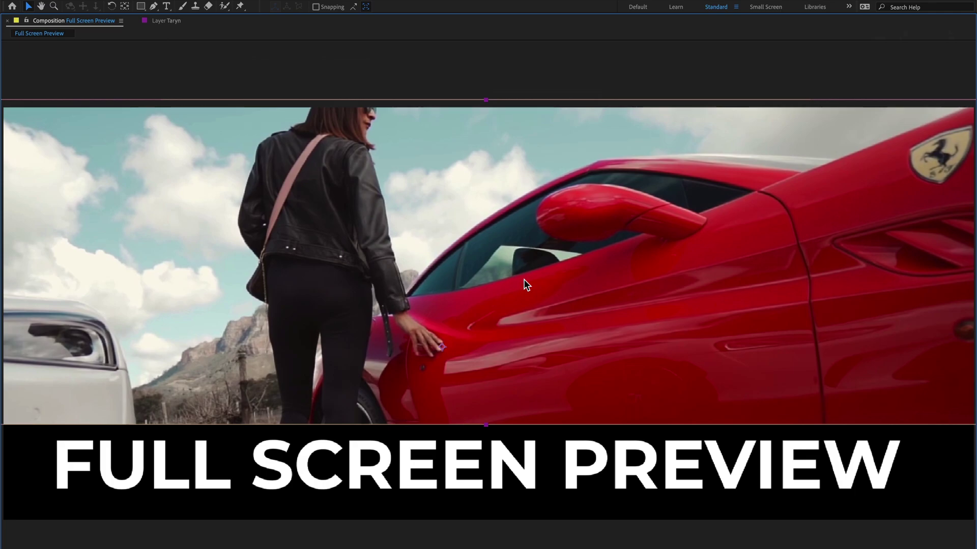
{"action": "key", "text": "space"}
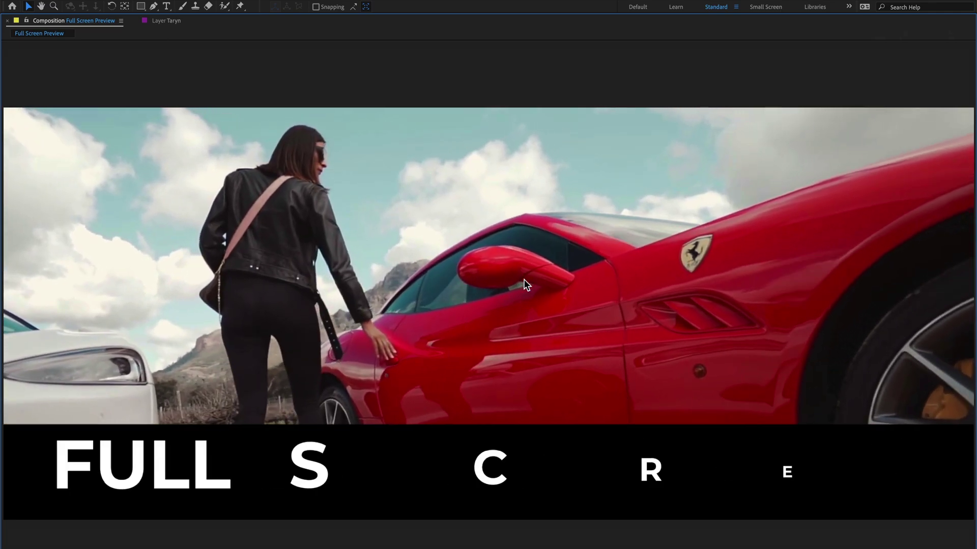
{"action": "key", "text": "grave"}
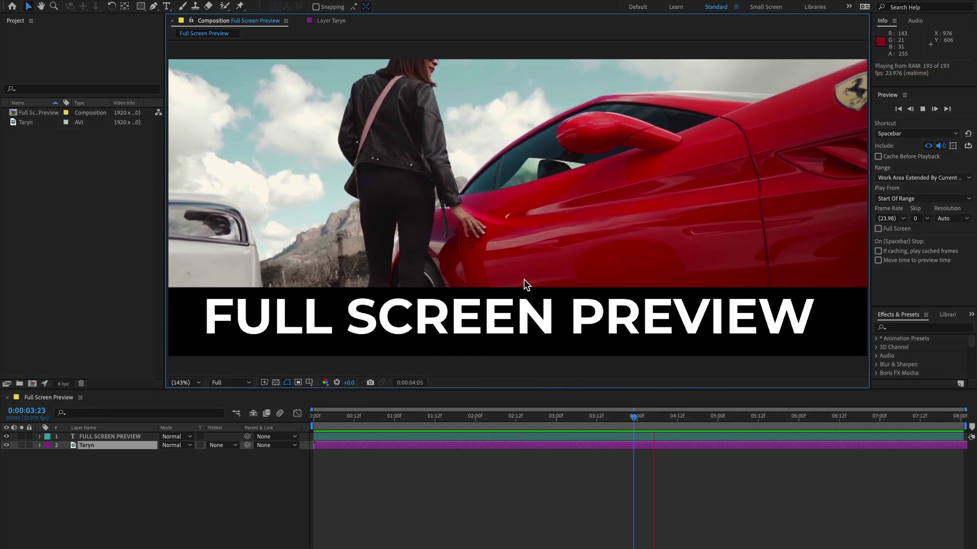
{"action": "left_click", "coordinate": [436, 416]}
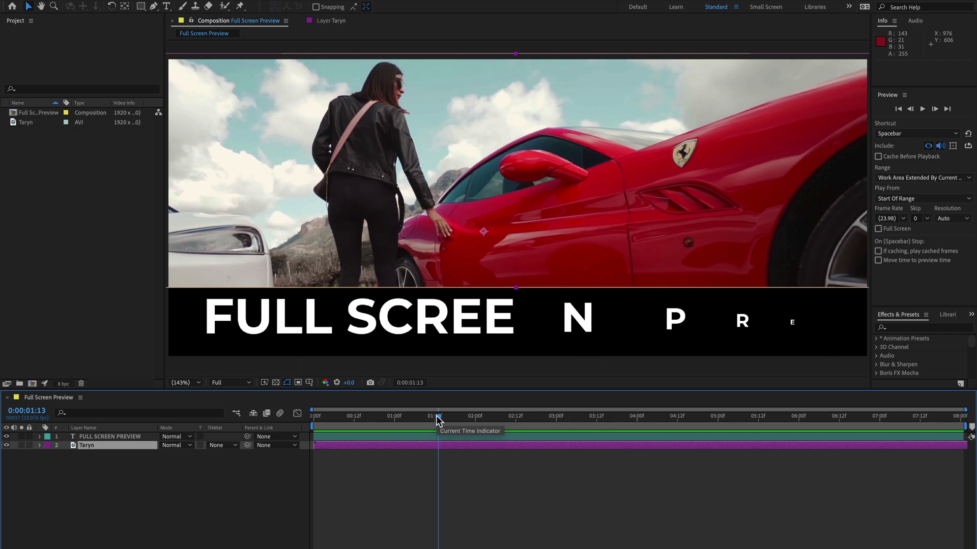
{"action": "left_click", "coordinate": [314, 513]}
{"action": "left_click", "coordinate": [544, 512]}
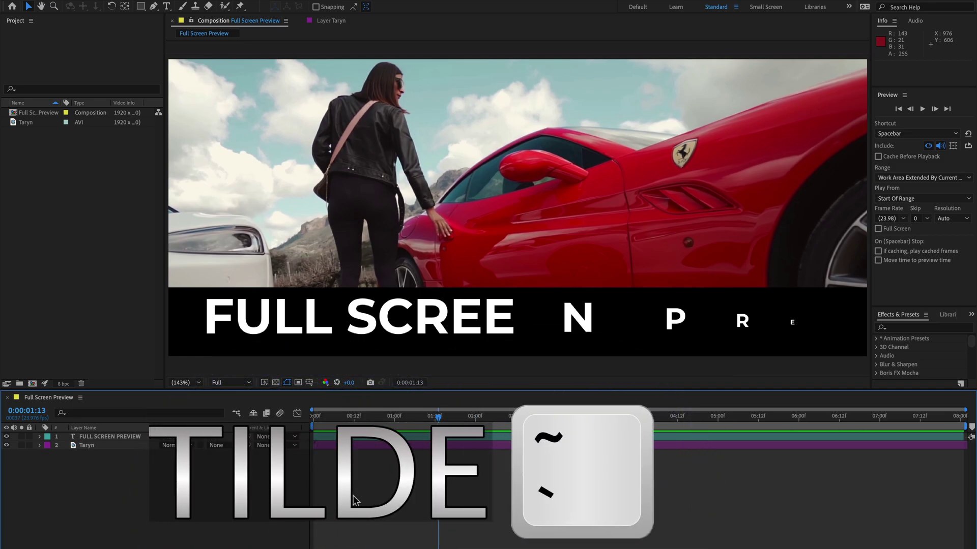
{"action": "key", "text": "grave"}
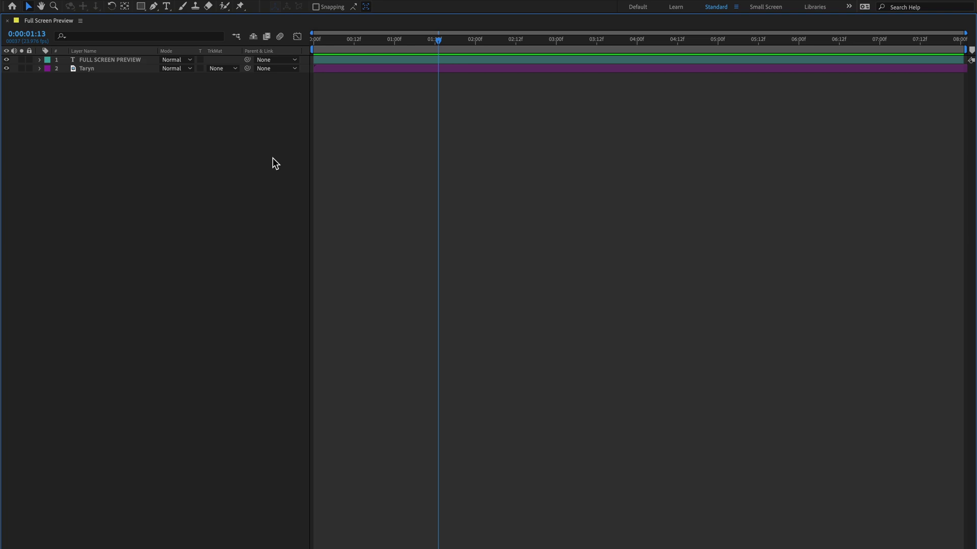
{"action": "key", "text": "grave"}
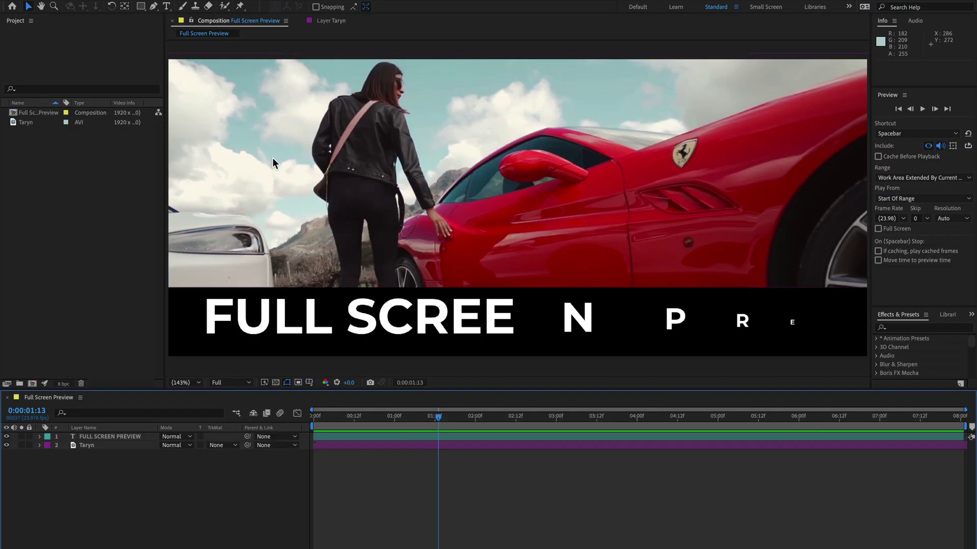
{"action": "left_click", "coordinate": [108, 179]}
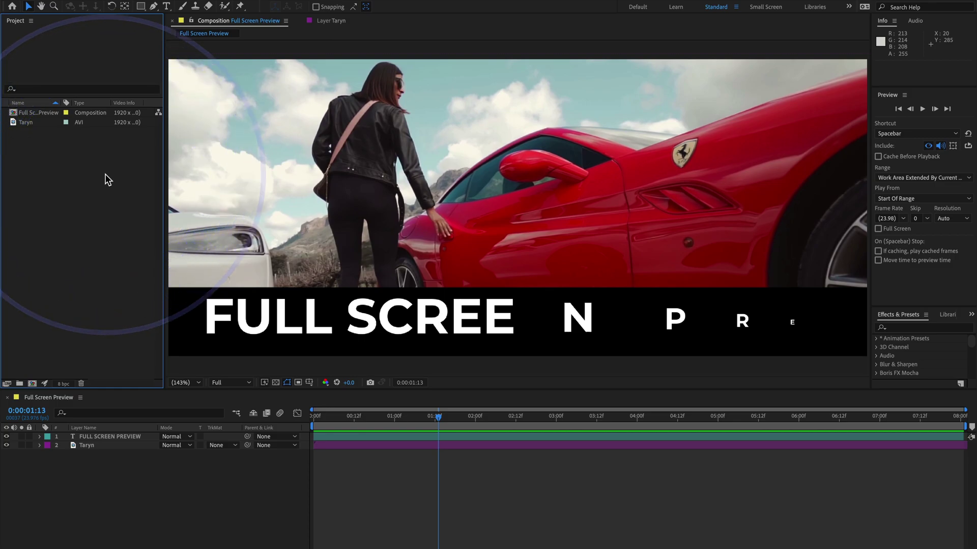
{"action": "key", "text": "grave"}
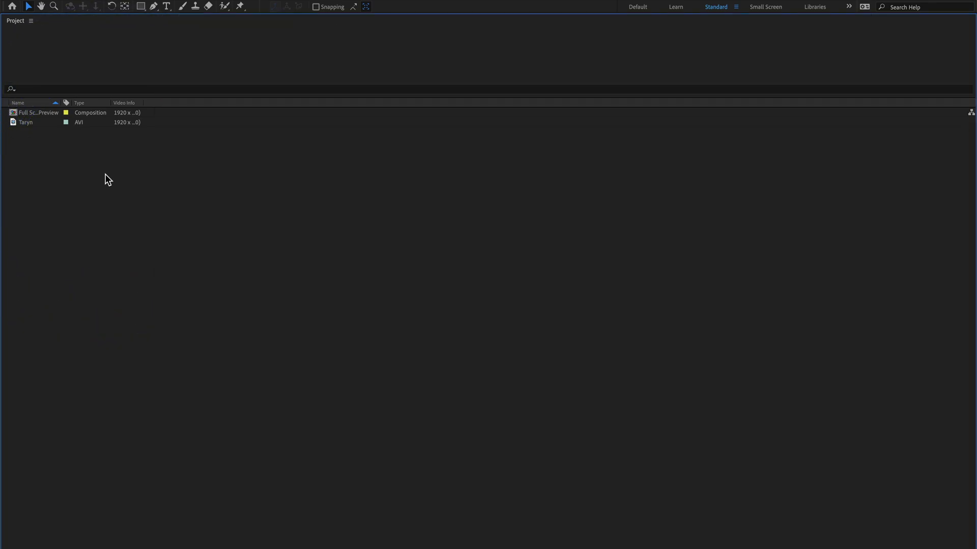
{"action": "key", "text": "grave"}
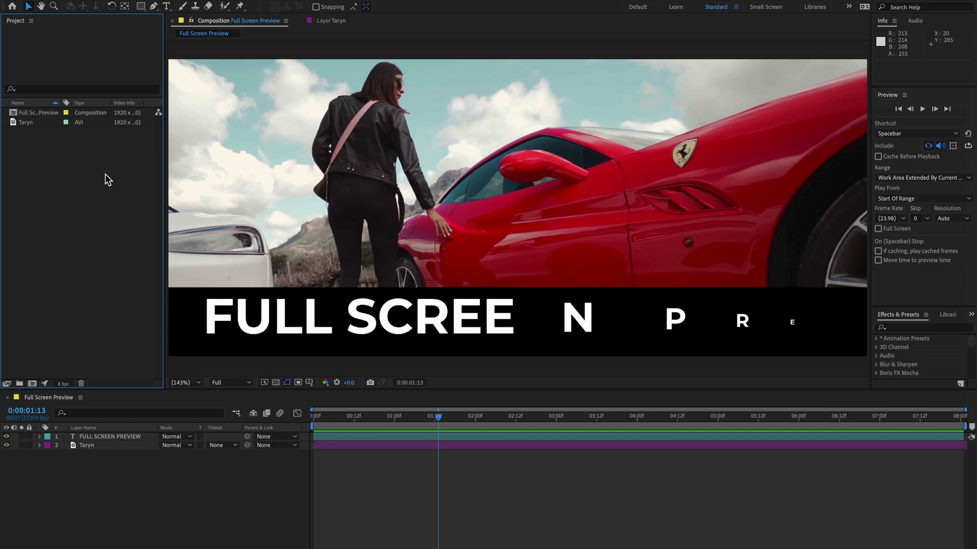
{"action": "left_click", "coordinate": [936, 59]}
{"action": "left_click", "coordinate": [953, 98]}
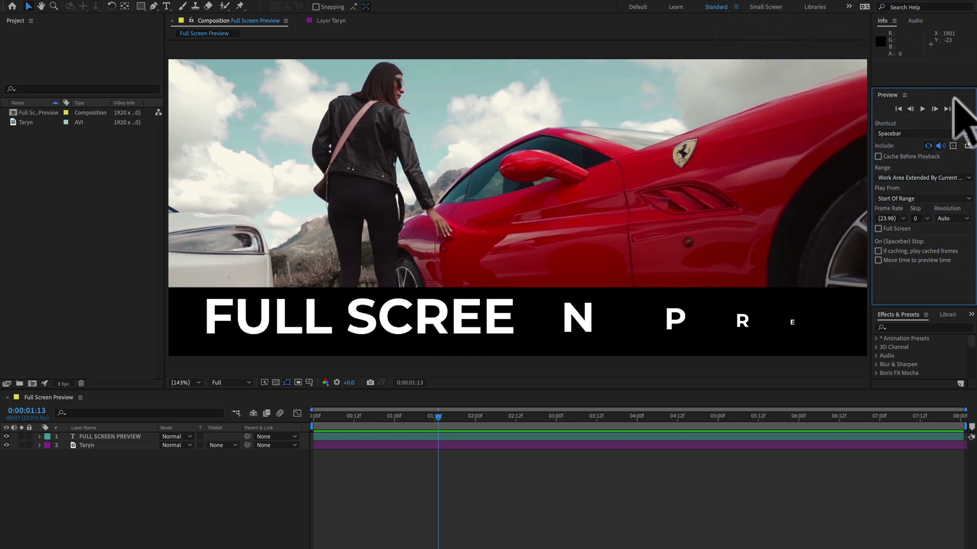
{"action": "key", "text": "grave"}
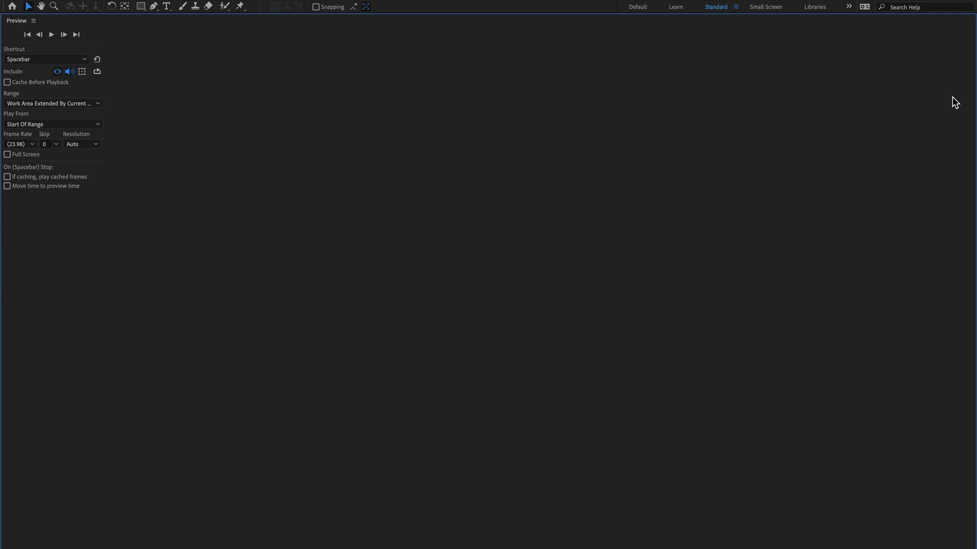
{"action": "key", "text": "grave"}
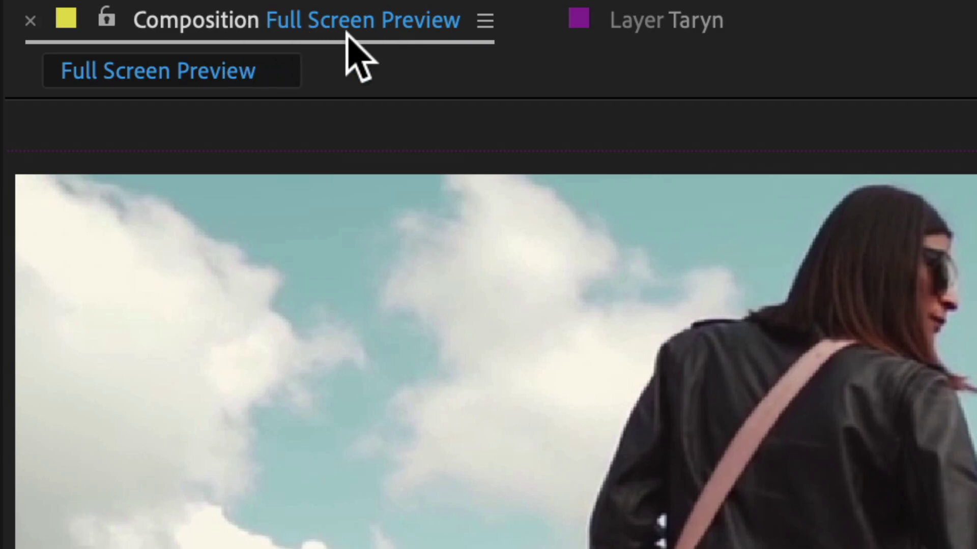
{"action": "double_click", "coordinate": [220, 24]}
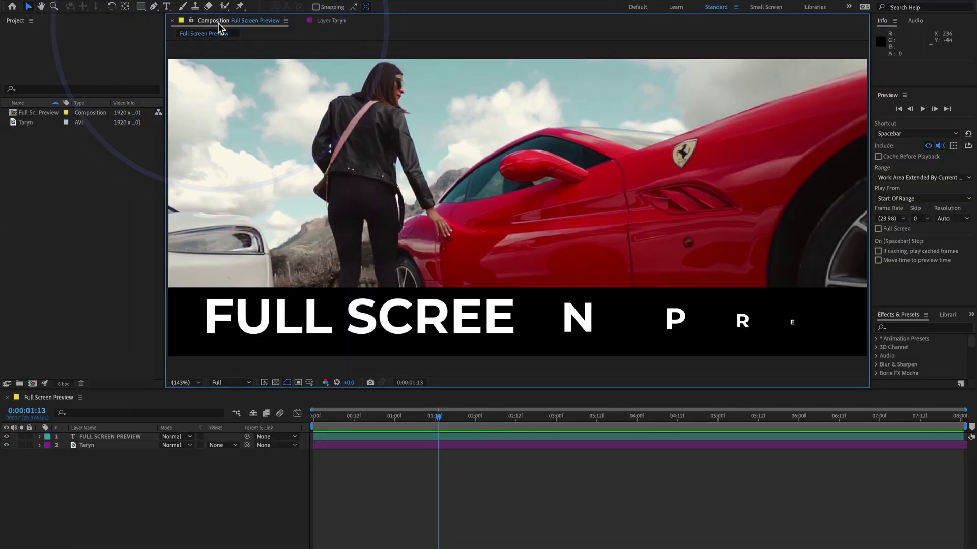
{"action": "double_click", "coordinate": [218, 22]}
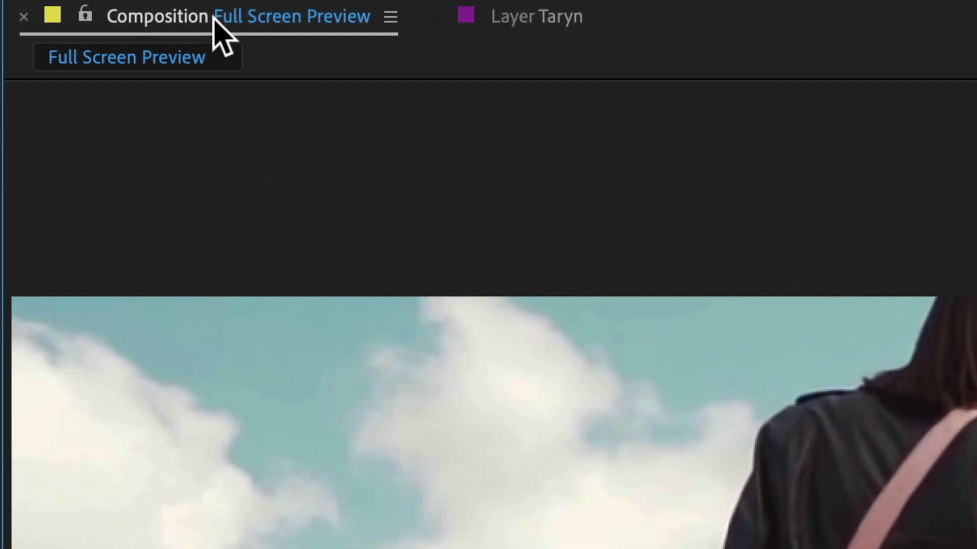
{"action": "right_click", "coordinate": [227, 21]}
{"action": "left_click", "coordinate": [218, 26]}
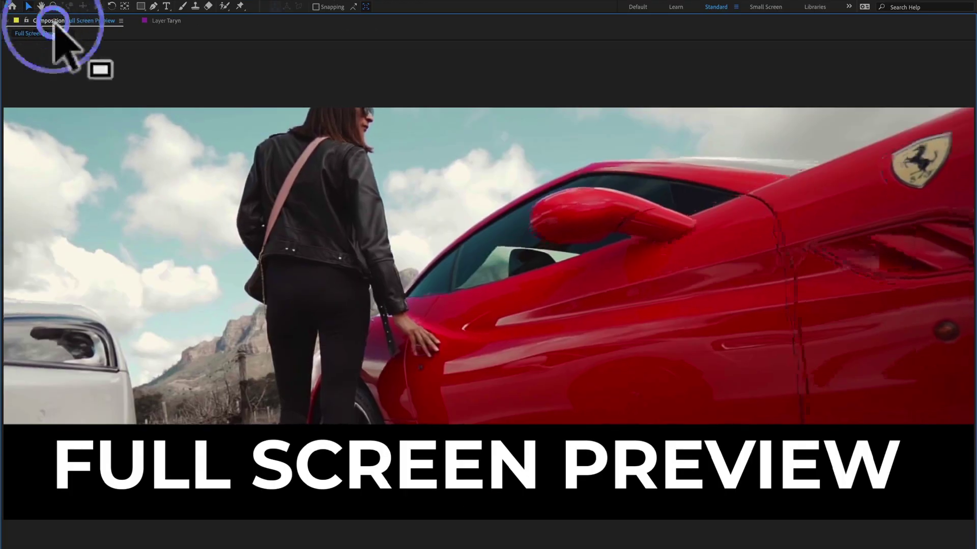
{"action": "double_click", "coordinate": [54, 22]}
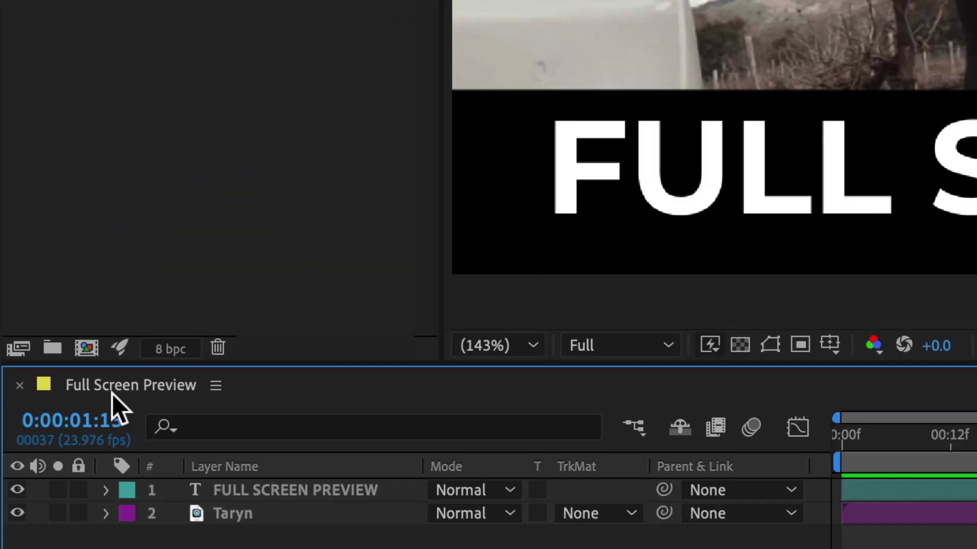
{"action": "left_click", "coordinate": [111, 425]}
{"action": "key", "text": "grave"}
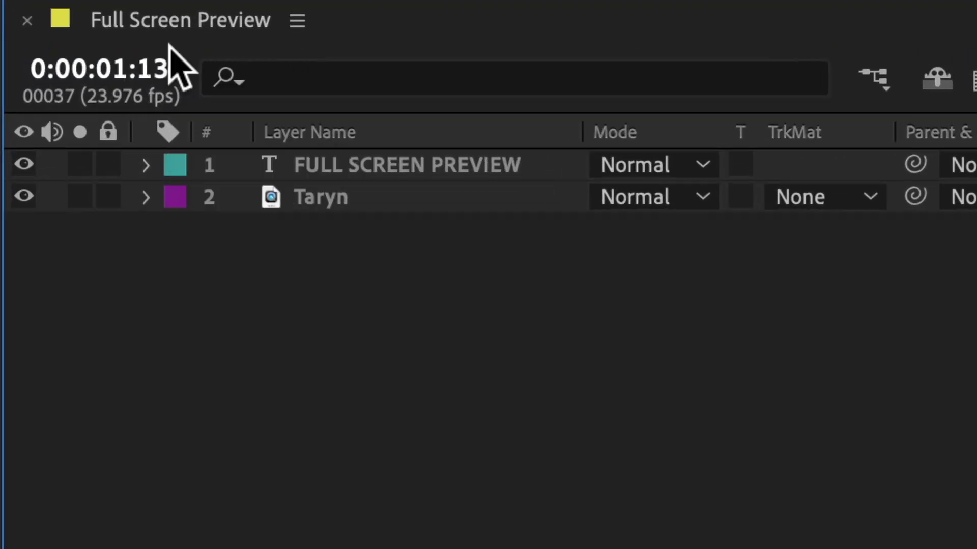
{"action": "key", "text": "grave"}
{"action": "key", "text": "space"}
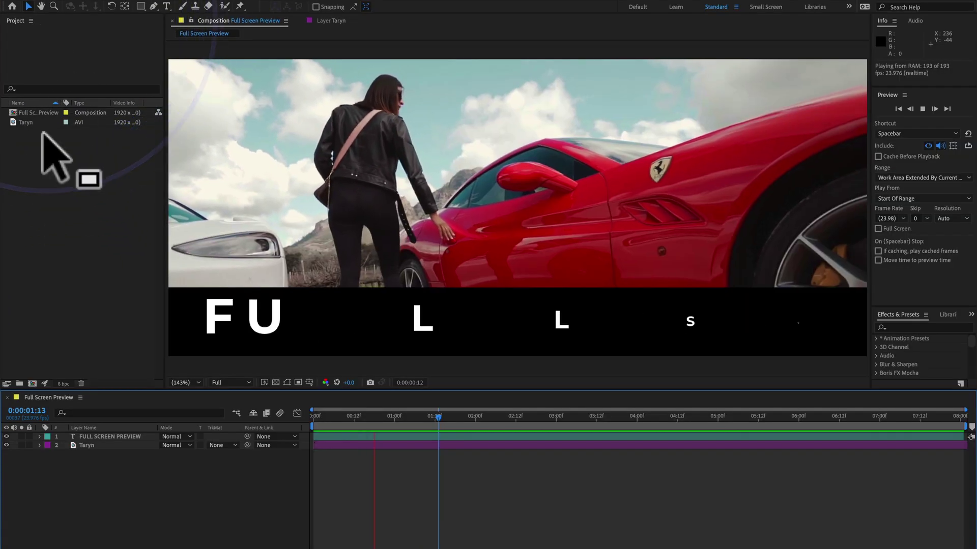
{"action": "left_click", "coordinate": [32, 138]}
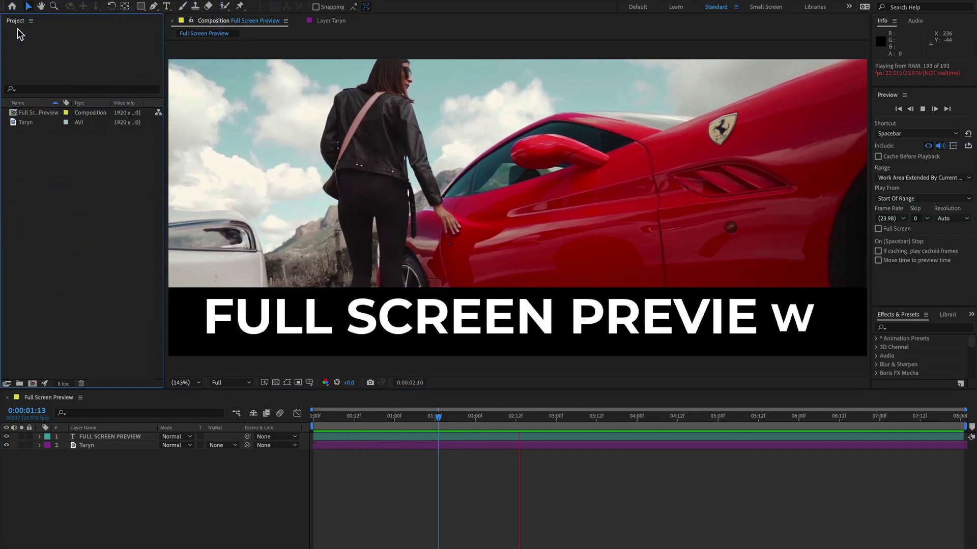
{"action": "left_click", "coordinate": [15, 25]}
{"action": "double_click", "coordinate": [14, 21]}
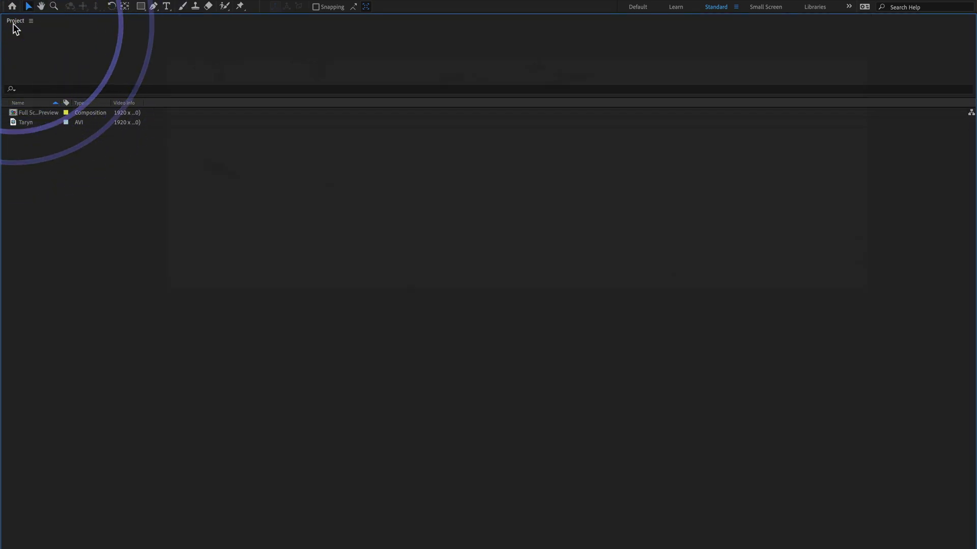
{"action": "double_click", "coordinate": [14, 22]}
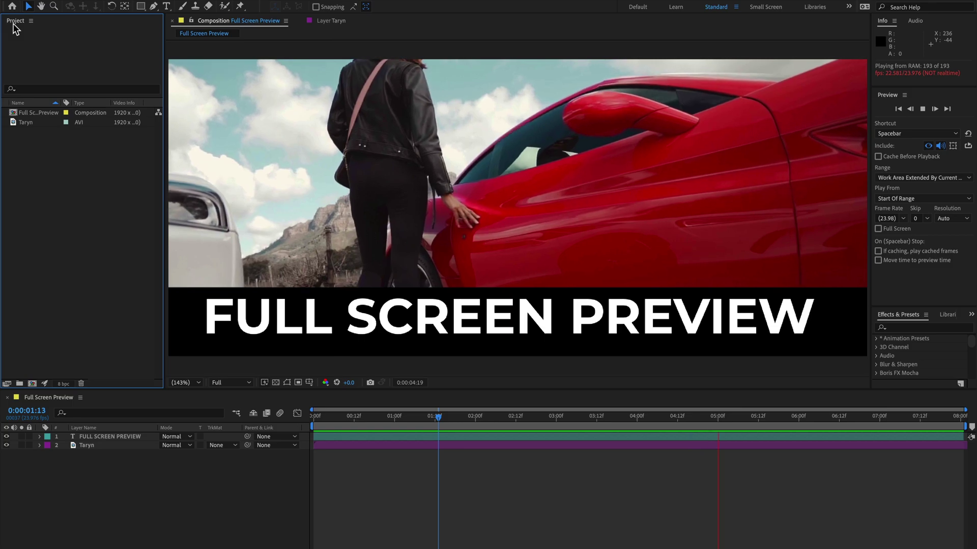
{"action": "left_click", "coordinate": [251, 483]}
{"action": "left_click", "coordinate": [381, 293]}
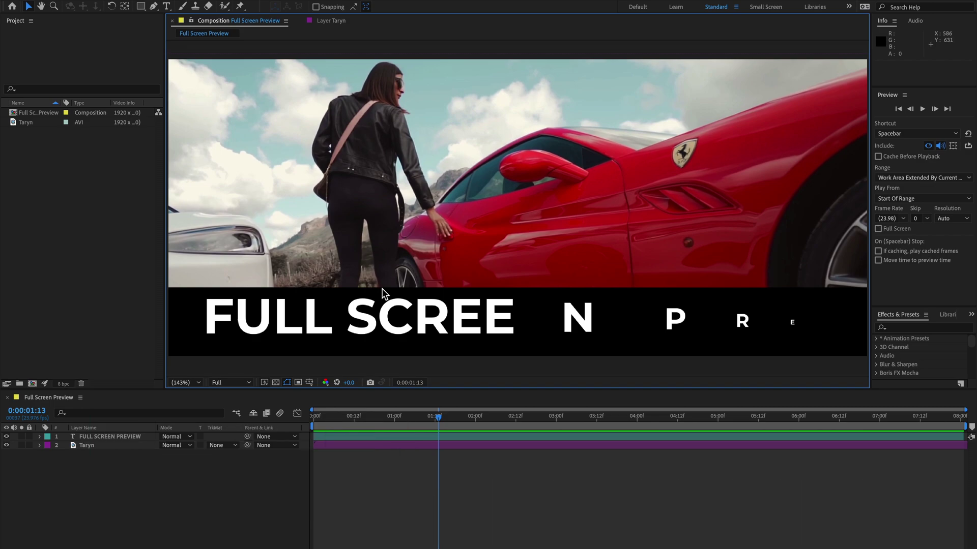
Step: Open the macOS Displays arrangement showing both monitors and move the window aside
{"action": "mouse_move", "coordinate": [414, 547]}
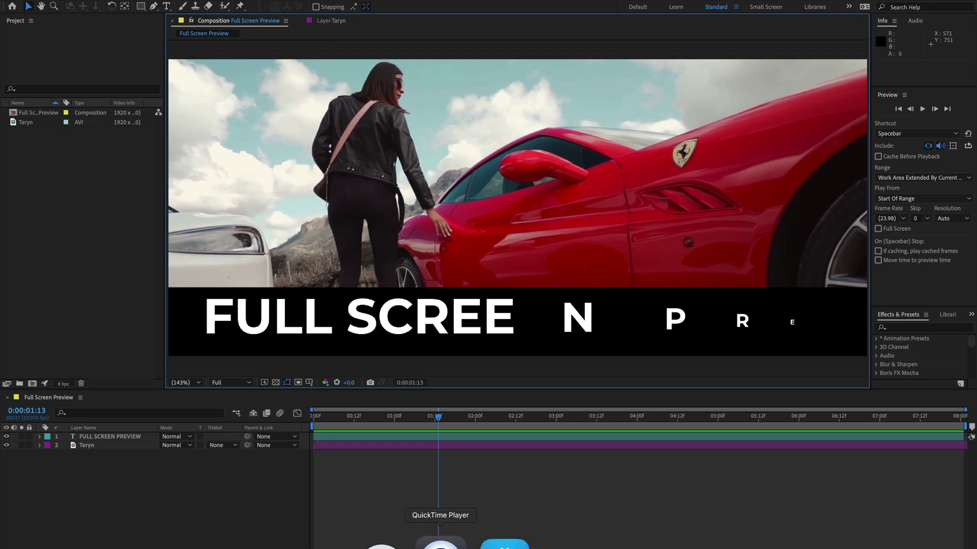
{"action": "left_click", "coordinate": [472, 543]}
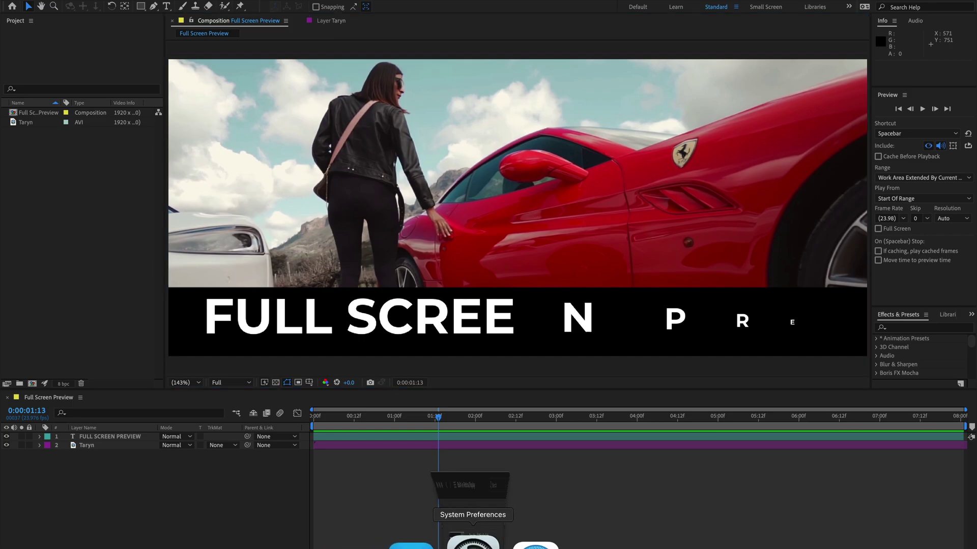
{"action": "left_click_drag", "start_coordinate": [417, 206], "coordinate": [478, 197]}
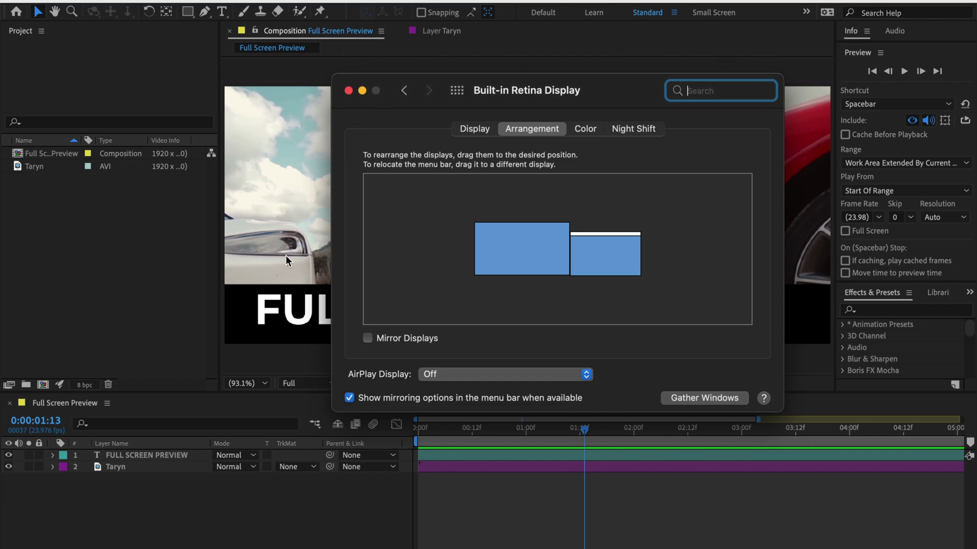
Step: Return to After Effects and open the Video Preview preferences
{"action": "left_click", "coordinate": [141, 378]}
{"action": "left_click", "coordinate": [104, 179]}
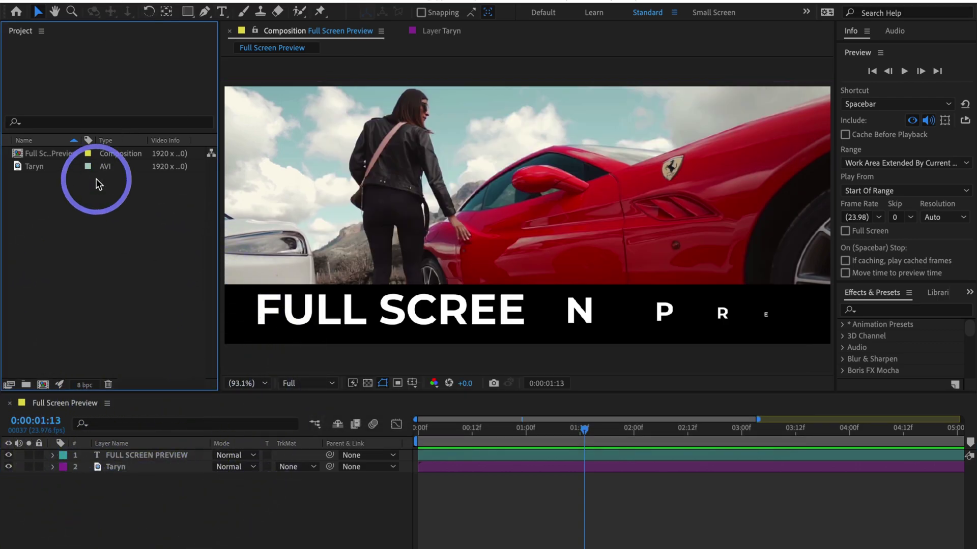
{"action": "left_click", "coordinate": [58, 2]}
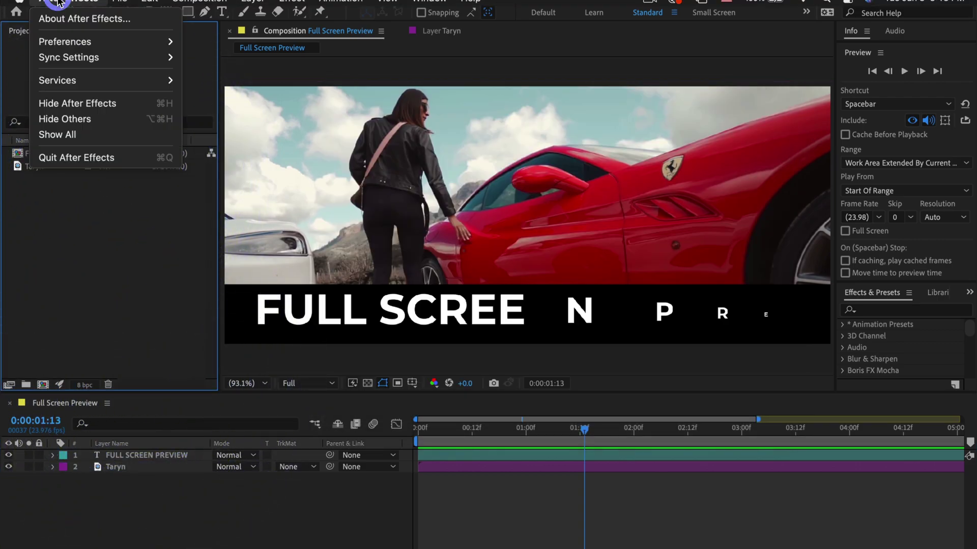
{"action": "mouse_move", "coordinate": [61, 39]}
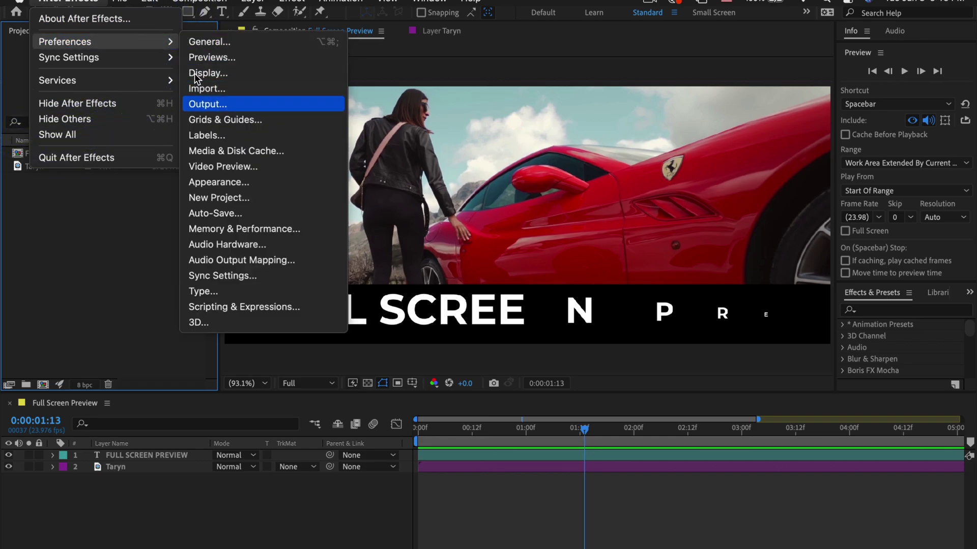
{"action": "left_click", "coordinate": [213, 124]}
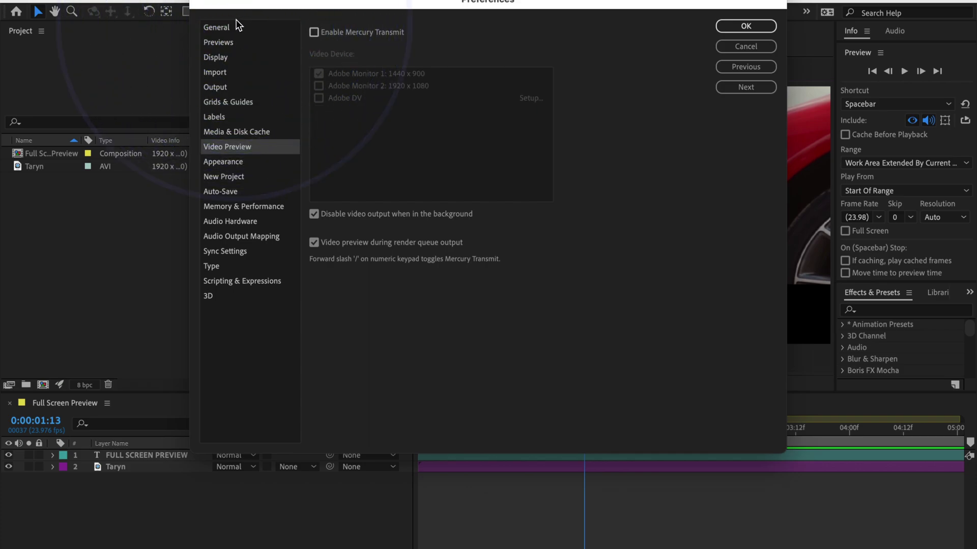
Step: Enable Mercury Transmit output to Adobe Monitor 1: 1440 x 900 and confirm the preferences
{"action": "left_click", "coordinate": [313, 32]}
{"action": "left_click", "coordinate": [311, 31]}
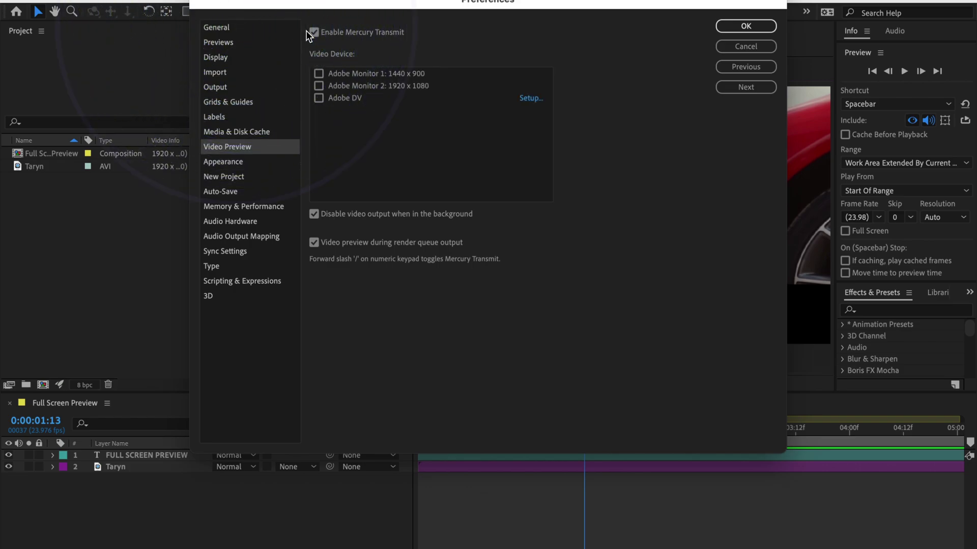
{"action": "left_click", "coordinate": [239, 59]}
{"action": "key", "text": "space"}
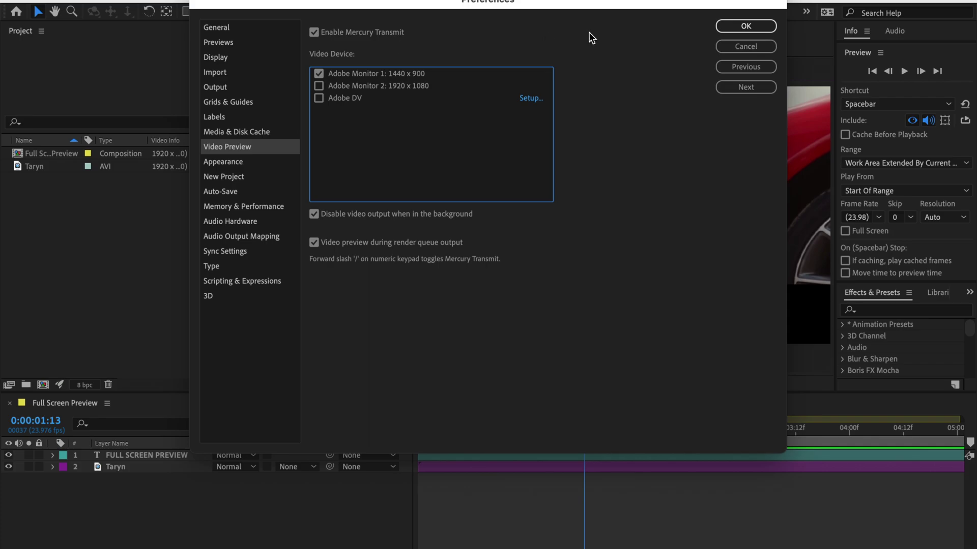
{"action": "key", "text": "Return"}
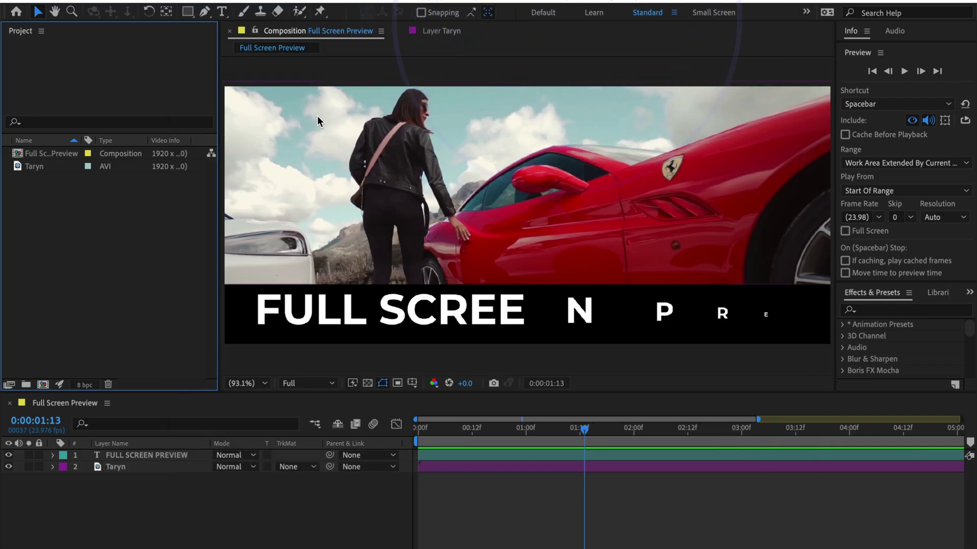
{"action": "left_click", "coordinate": [378, 124]}
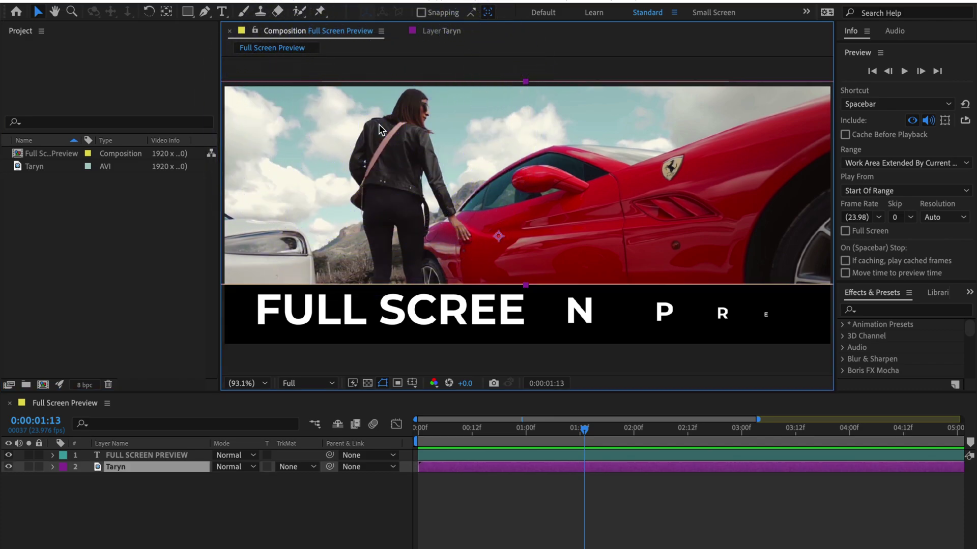